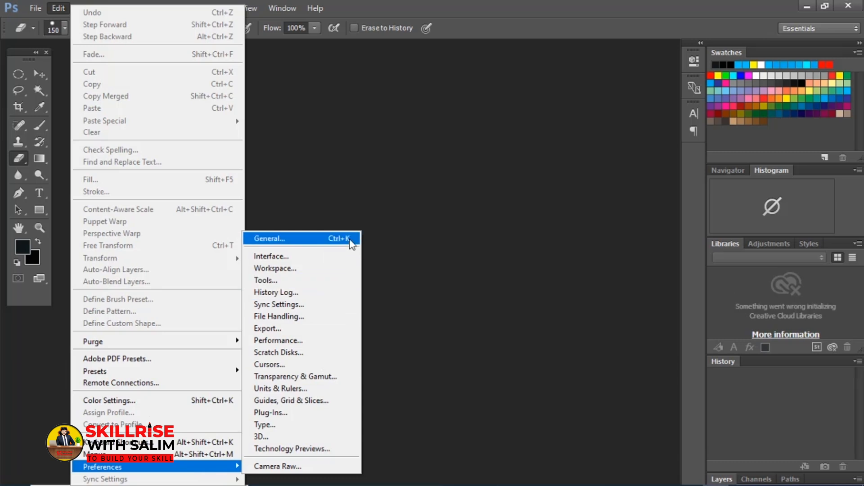
# - Open the interface preferences, try the darkest and light gray color themes, and set the second-darkest gray theme
pyautogui.click(351, 240)
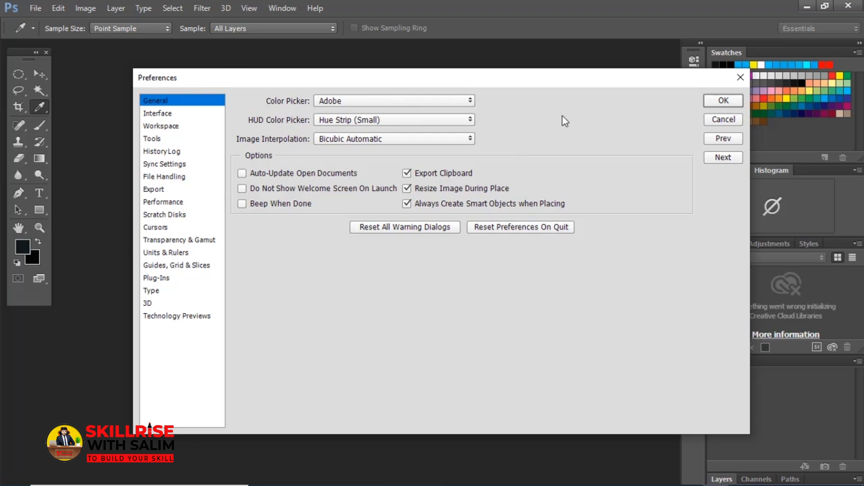
pyautogui.click(159, 116)
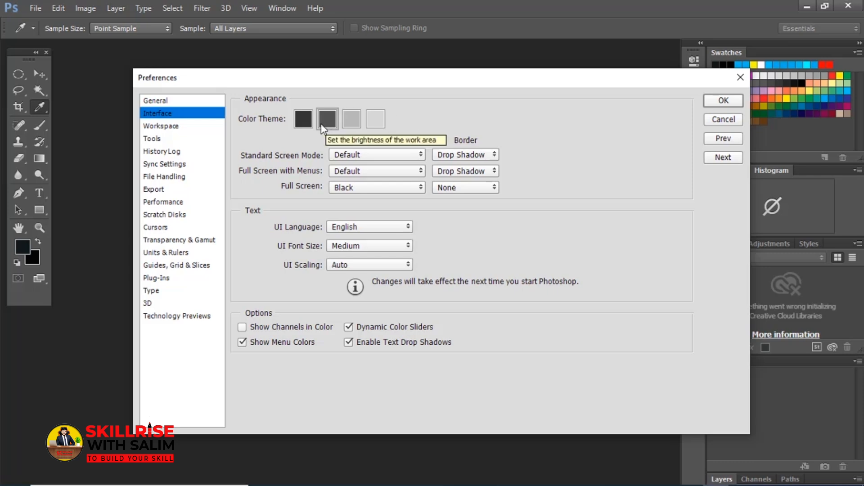
pyautogui.click(305, 122)
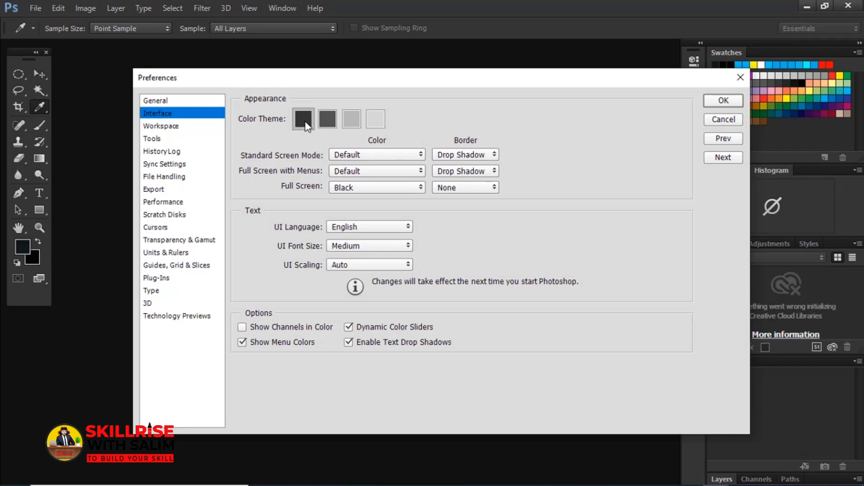
pyautogui.click(353, 120)
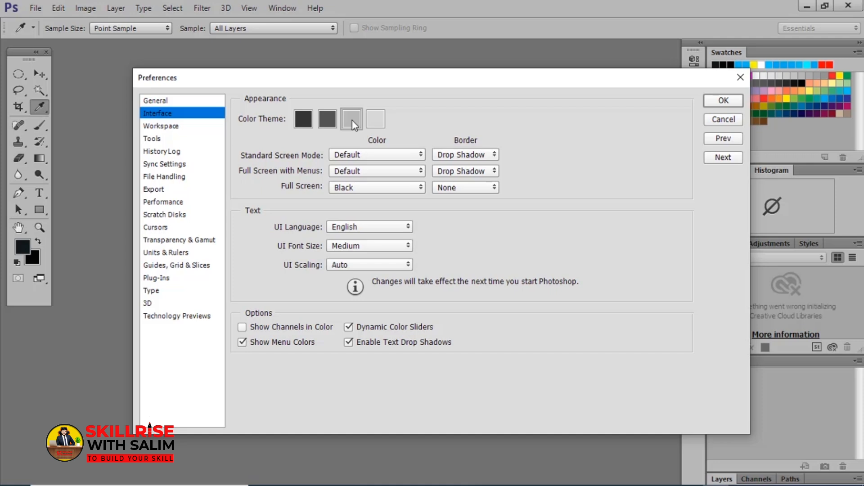
pyautogui.click(327, 121)
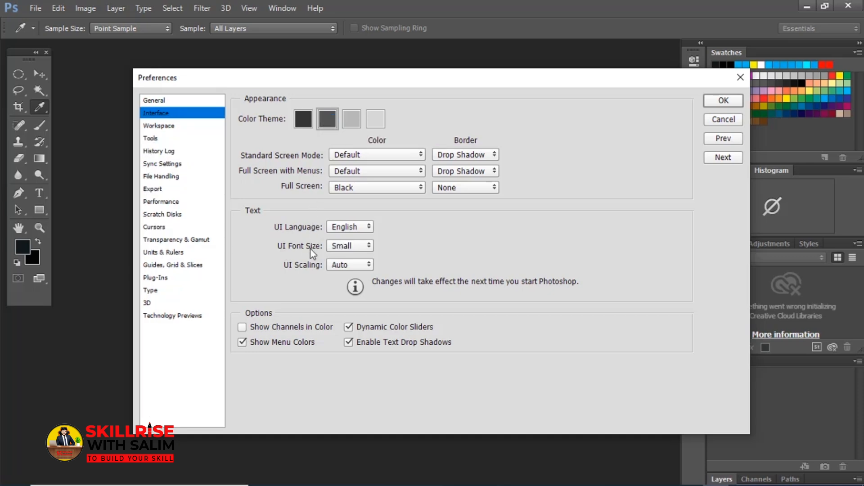
# - Set the UI font size to Medium, review the workspace preferences, and apply the settings
pyautogui.click(370, 249)
pyautogui.click(344, 276)
pyautogui.click(367, 248)
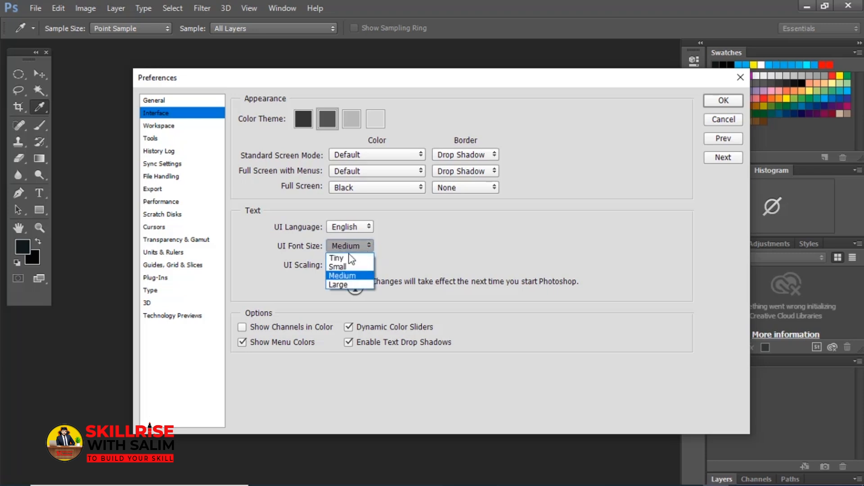
pyautogui.click(345, 276)
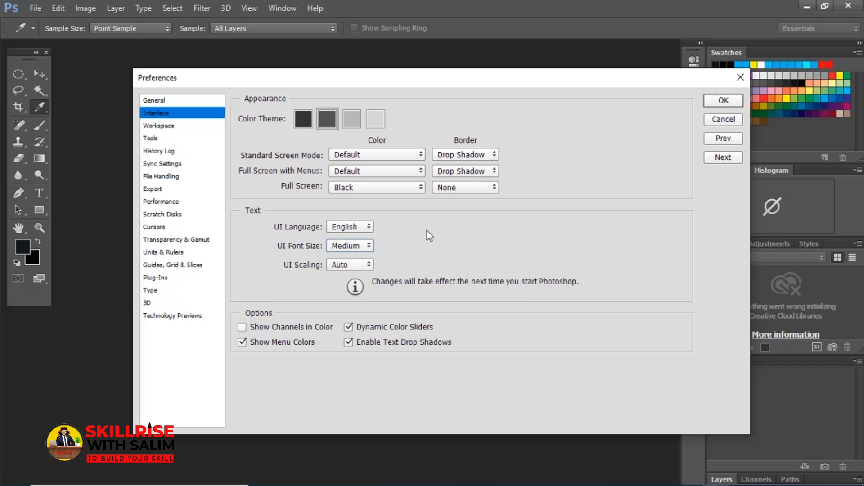
pyautogui.click(168, 126)
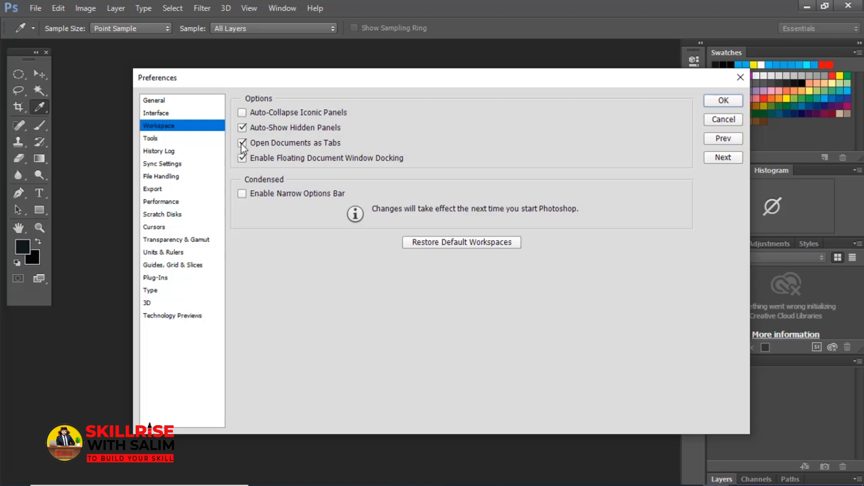
pyautogui.click(723, 101)
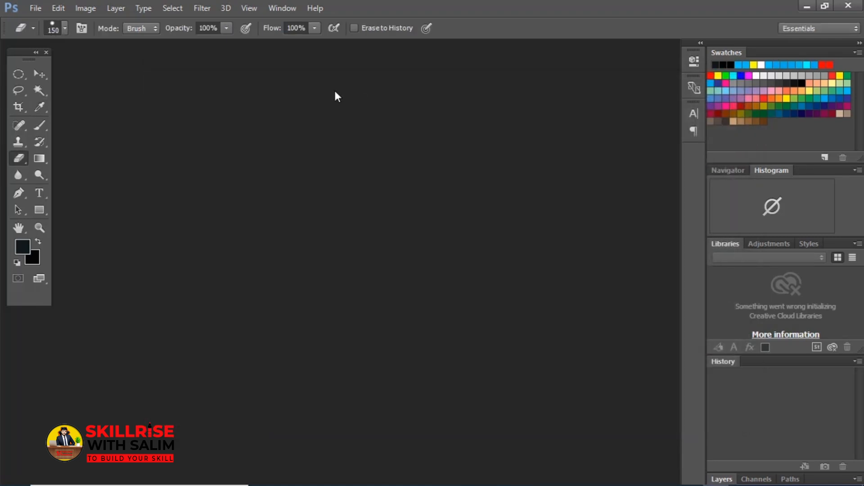
# - Open the Real Estate Flyer -1 image from the Tutorial Elements > Class-2 > Example Image folder on the Buyer (E:) drive
pyautogui.click(40, 8)
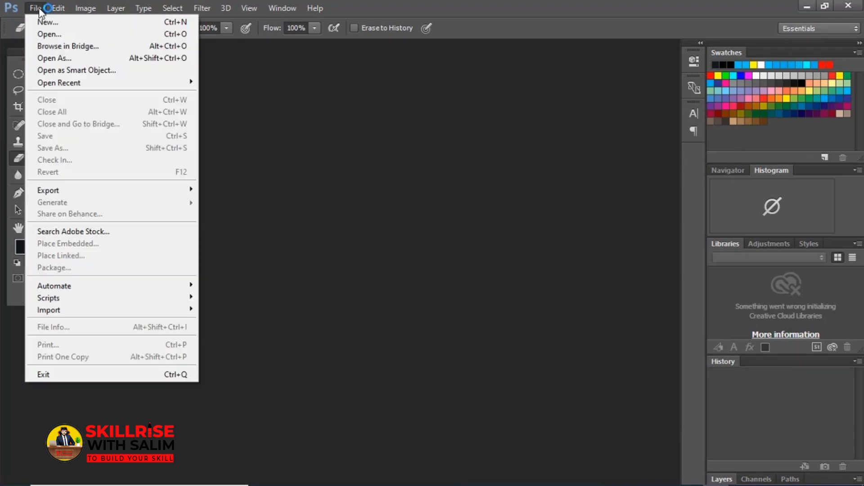
pyautogui.click(47, 32)
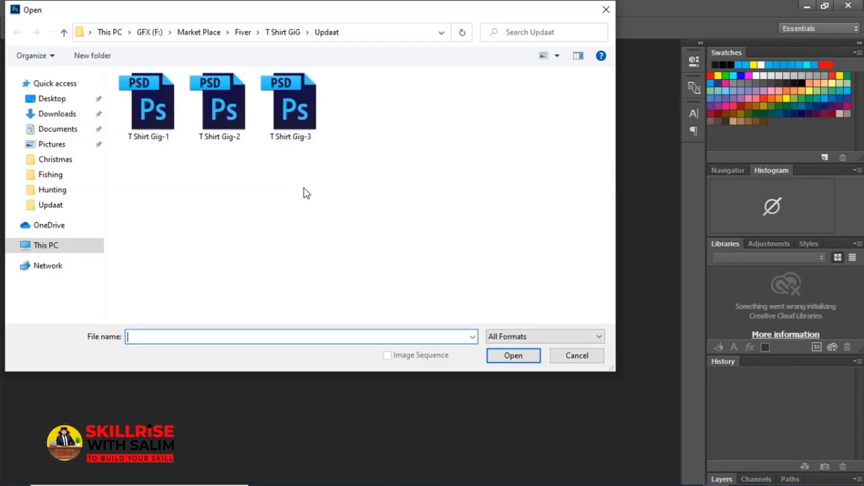
pyautogui.click(43, 246)
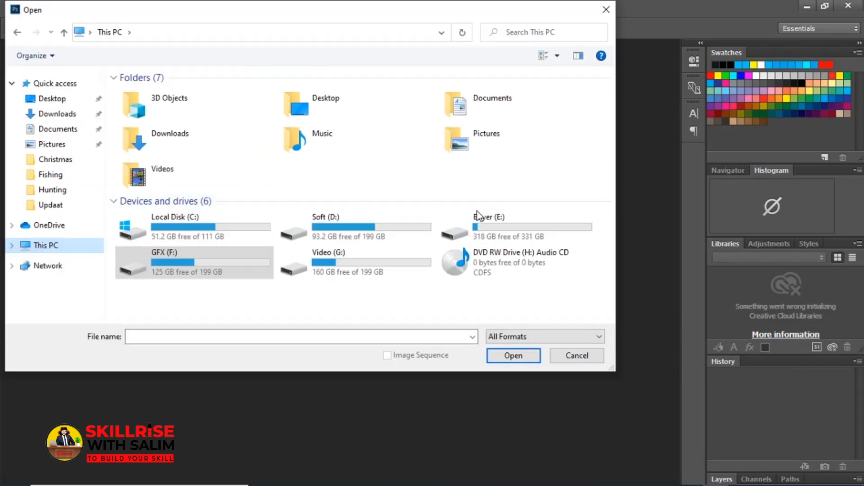
pyautogui.doubleClick(487, 226)
pyautogui.doubleClick(163, 252)
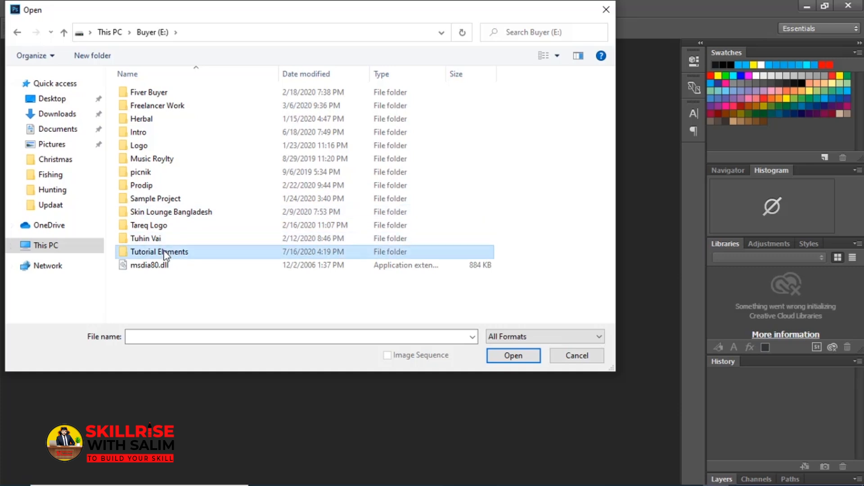
pyautogui.click(149, 108)
pyautogui.doubleClick(148, 107)
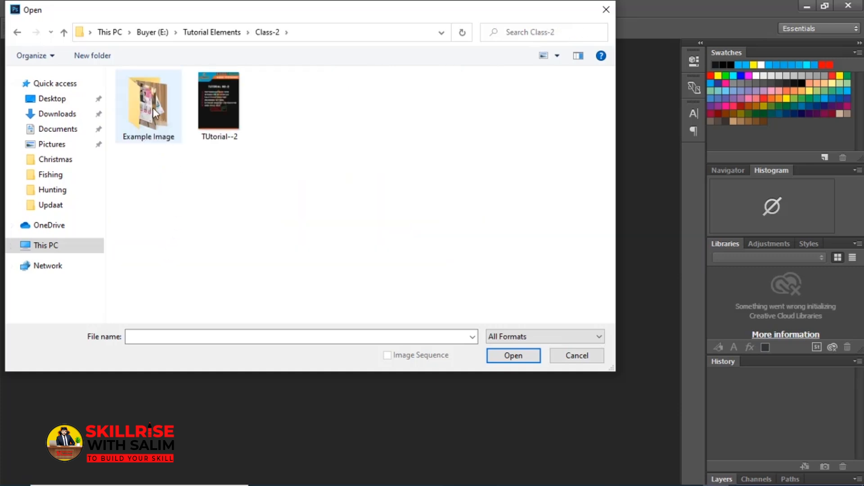
pyautogui.doubleClick(149, 108)
pyautogui.click(153, 112)
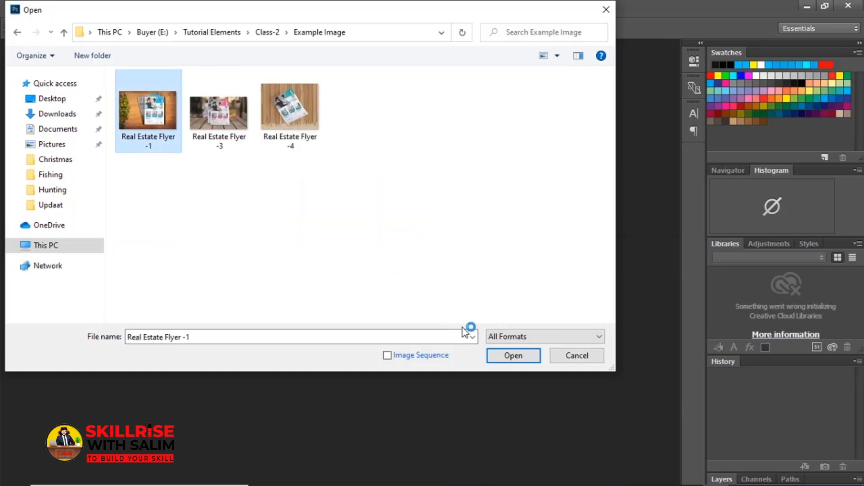
pyautogui.click(513, 355)
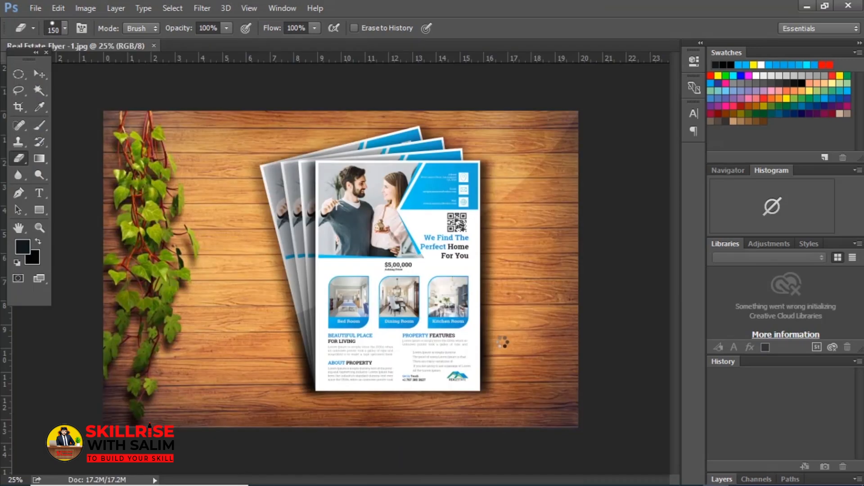
# - Open the Real Estate Flyer -3 image from the Example Image folder
pyautogui.click(39, 7)
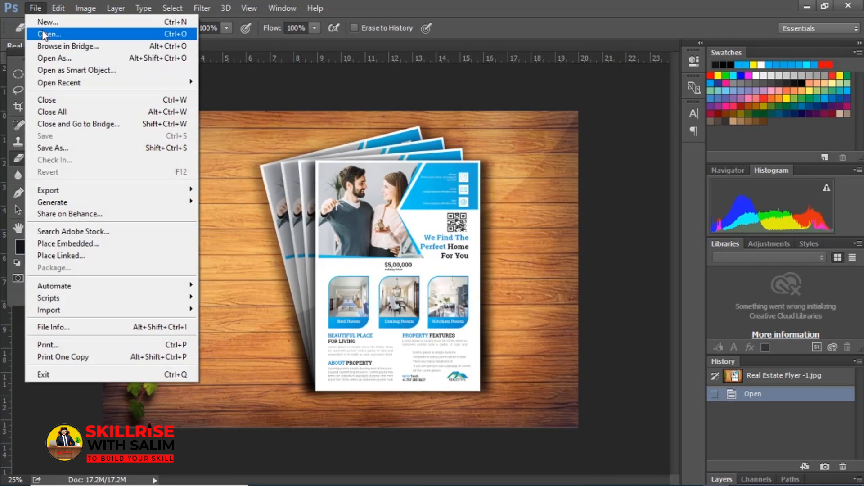
pyautogui.click(41, 32)
pyautogui.click(239, 117)
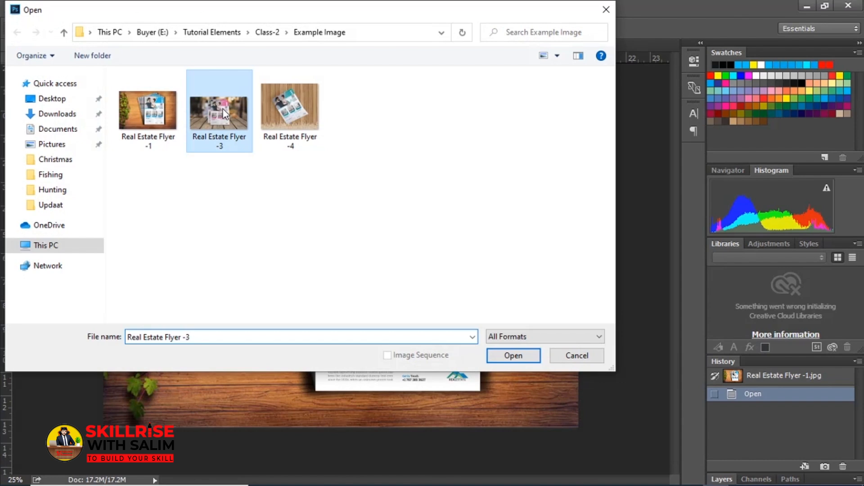
pyautogui.click(493, 355)
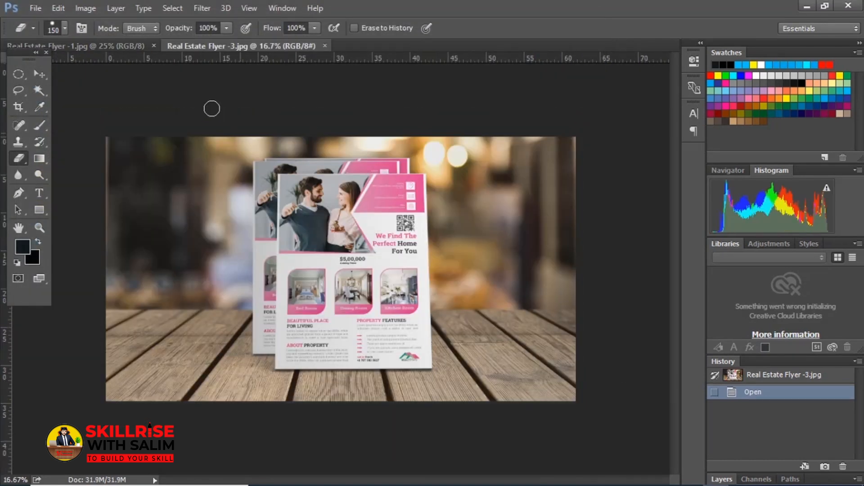
# - Switch back and forth between the two tabbed flyer documents and close both
pyautogui.click(131, 45)
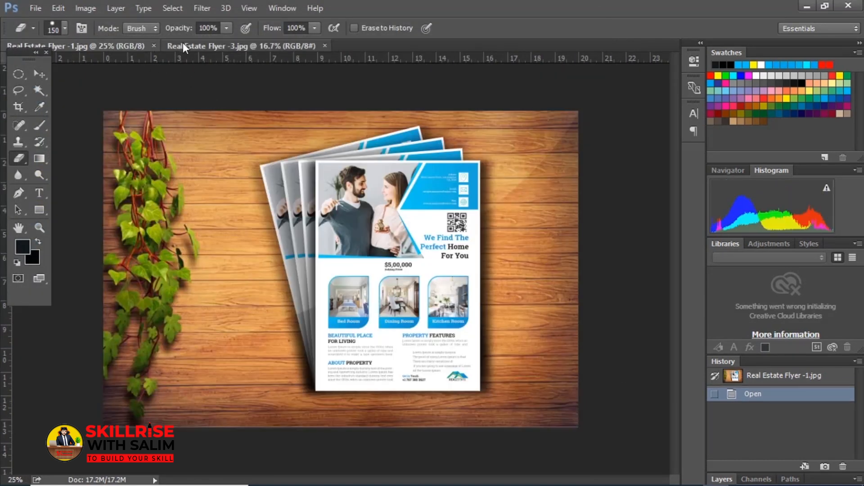
pyautogui.click(183, 42)
pyautogui.click(111, 47)
pyautogui.click(128, 45)
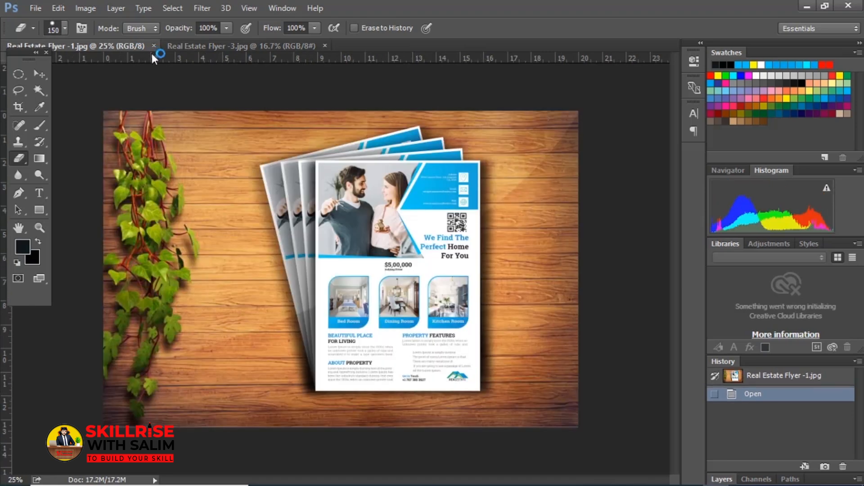
pyautogui.click(154, 45)
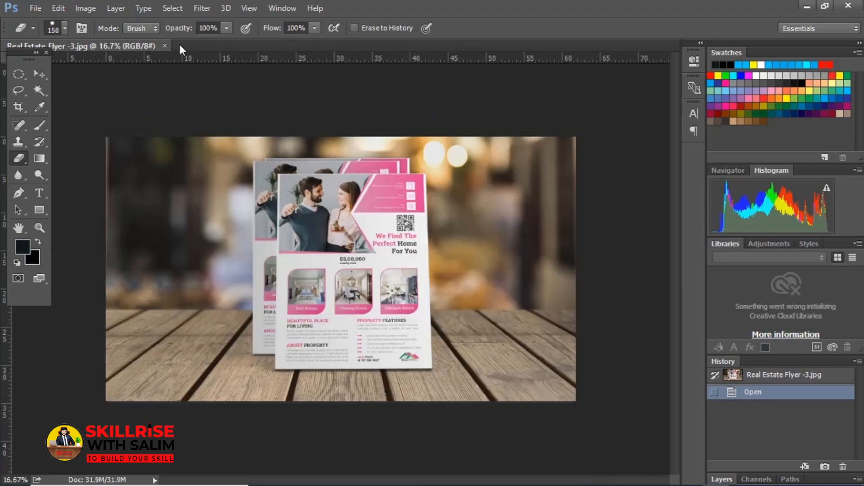
pyautogui.click(165, 46)
# - Turn off Open Documents as Tabs in the workspace preferences and apply the change
pyautogui.click(57, 8)
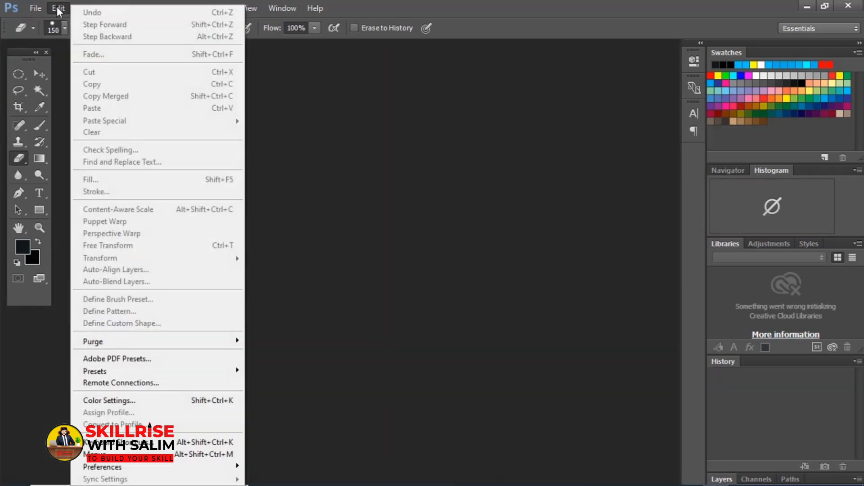
pyautogui.moveTo(133, 468)
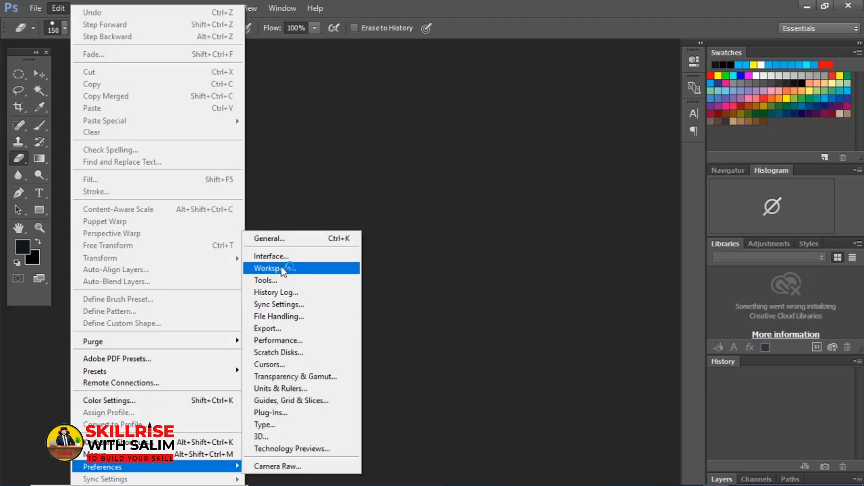
pyautogui.press('Escape')
pyautogui.press('Escape')
pyautogui.press('i')
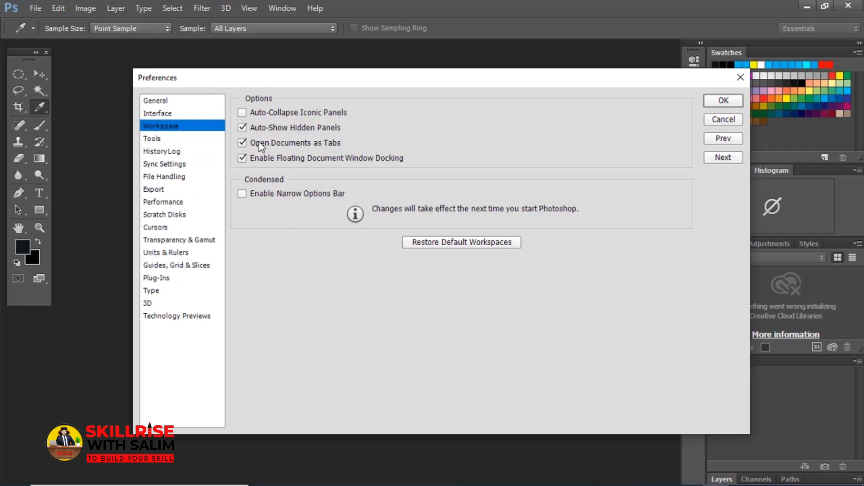
pyautogui.click(724, 101)
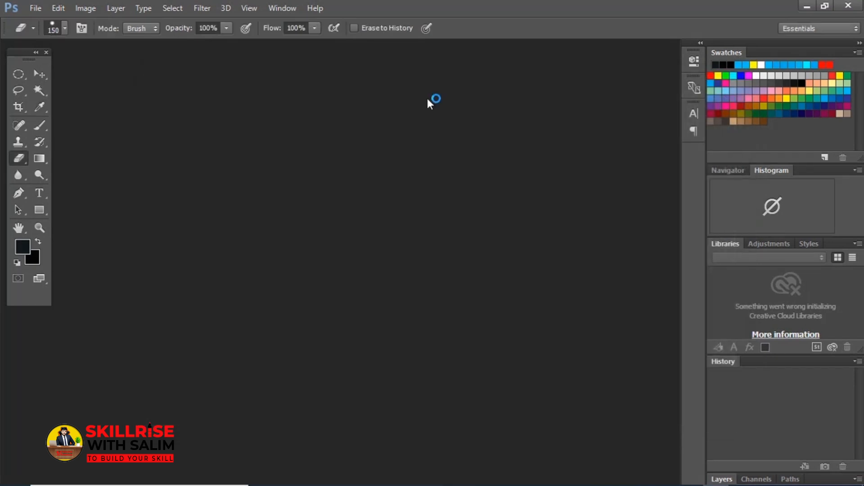
# - Reopen Real Estate Flyer -1 and Real Estate Flyer -3 from the Example Image folder
pyautogui.click(36, 7)
pyautogui.click(50, 34)
pyautogui.click(501, 350)
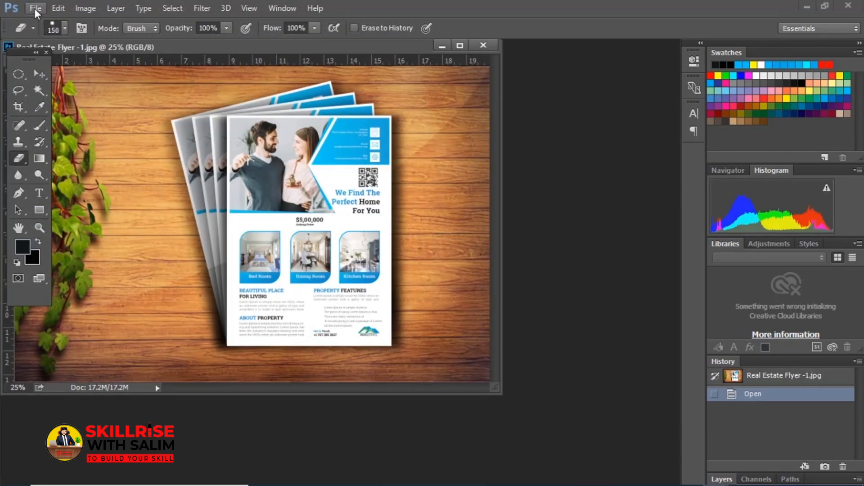
pyautogui.click(35, 8)
pyautogui.click(50, 33)
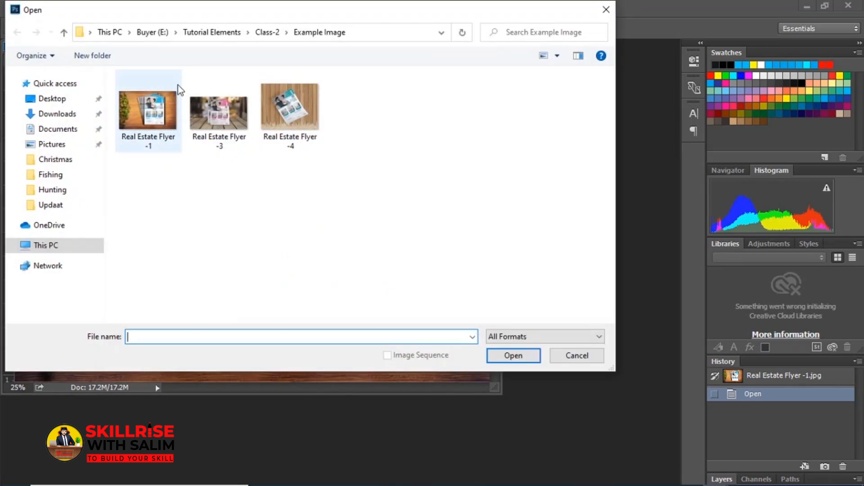
pyautogui.click(219, 113)
pyautogui.click(513, 355)
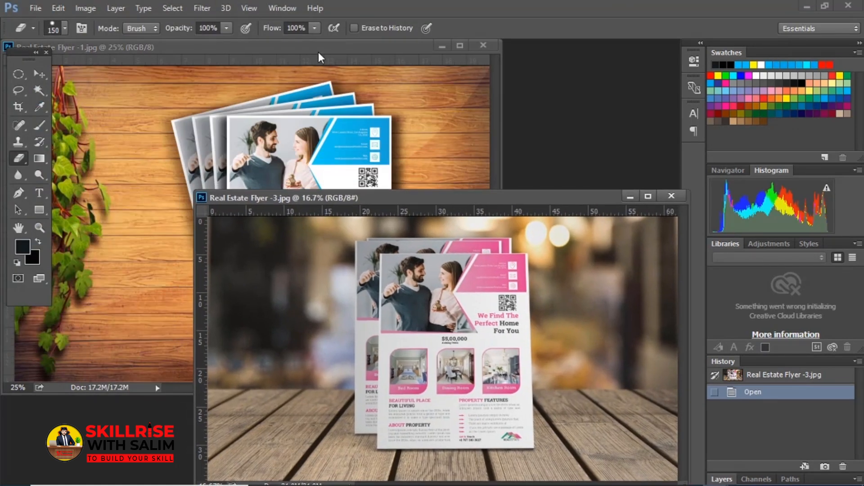
# - Reposition the floating windows, moving Real Estate Flyer -1 down and right and Real Estate Flyer -3 slightly upward
pyautogui.moveTo(311, 45); pyautogui.dragTo(340, 69)
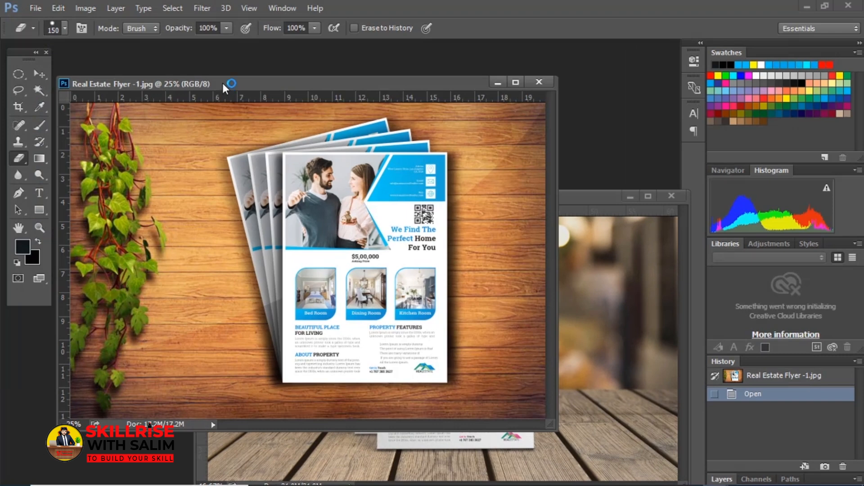
pyautogui.moveTo(222, 83)
pyautogui.mouseDown()
pyautogui.moveTo(209, 42)
pyautogui.moveTo(219, 85)
pyautogui.mouseUp()
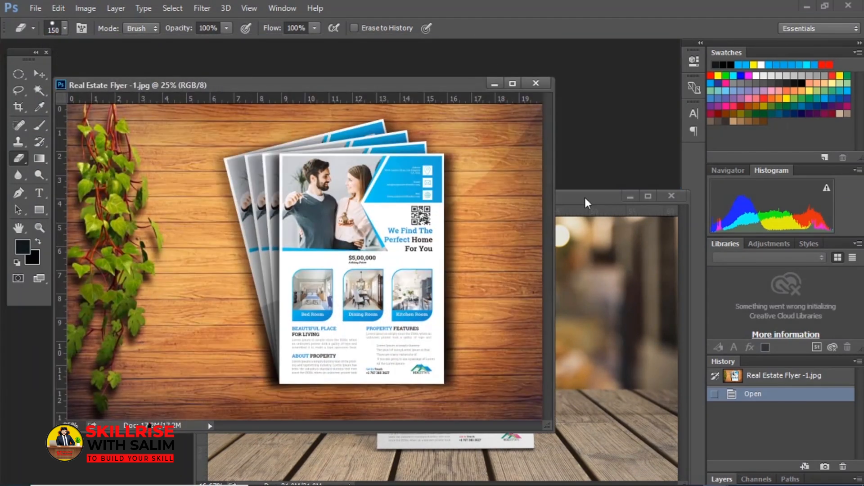
pyautogui.moveTo(584, 196); pyautogui.dragTo(583, 158)
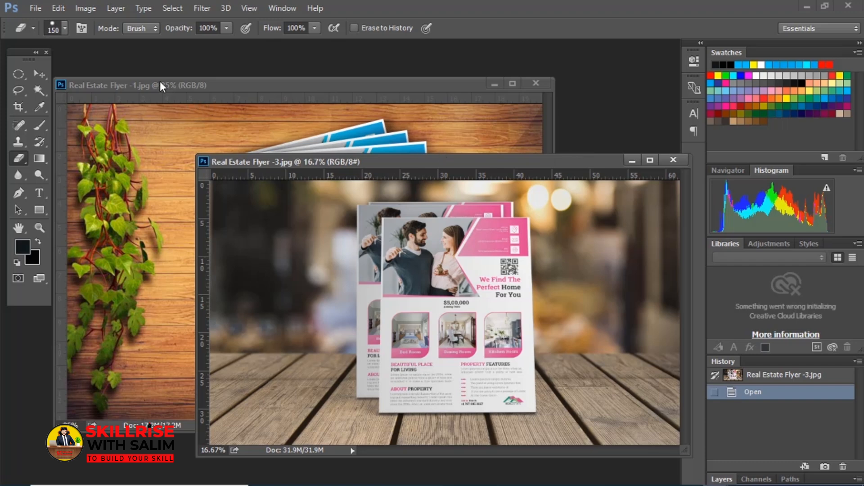
# - Dock the floating Real Estate Flyer -1 and Real Estate Flyer -3 windows as tabs and close both documents
pyautogui.moveTo(160, 81); pyautogui.dragTo(157, 45)
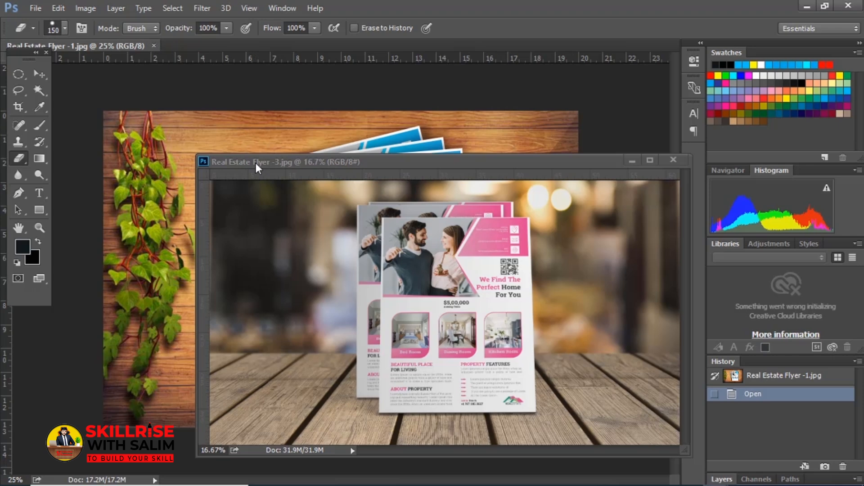
pyautogui.moveTo(255, 161); pyautogui.dragTo(232, 47)
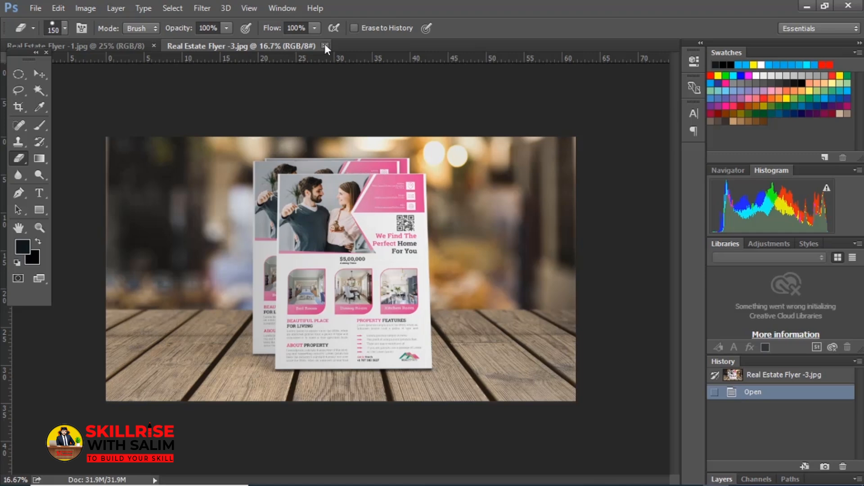
pyautogui.click(325, 45)
pyautogui.click(153, 45)
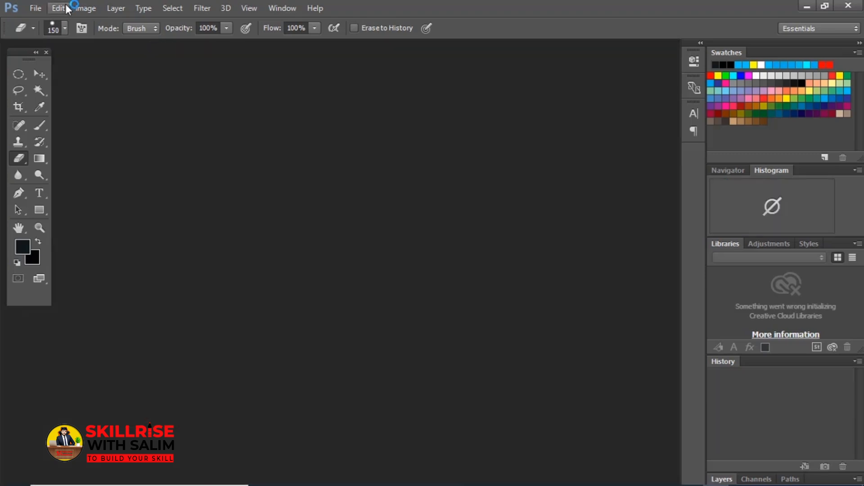
# - Open the Performance preferences, set Photoshop's memory use to 2368 MB, and select the History States value
pyautogui.click(67, 8)
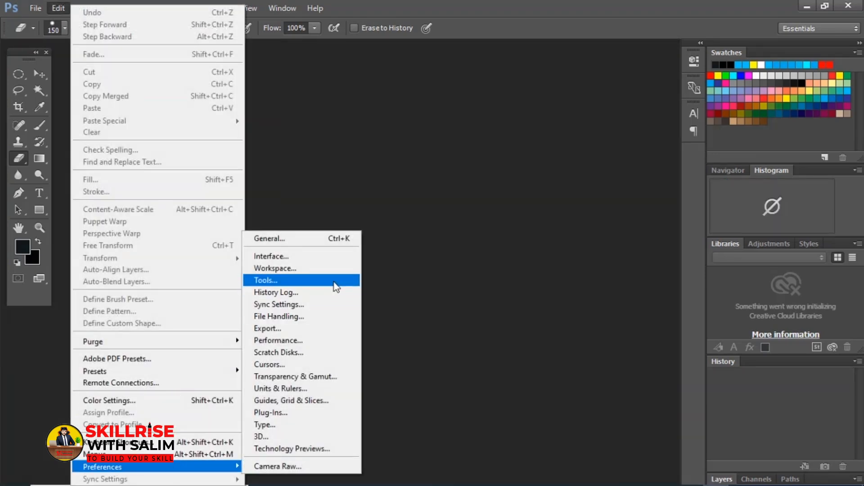
pyautogui.click(305, 268)
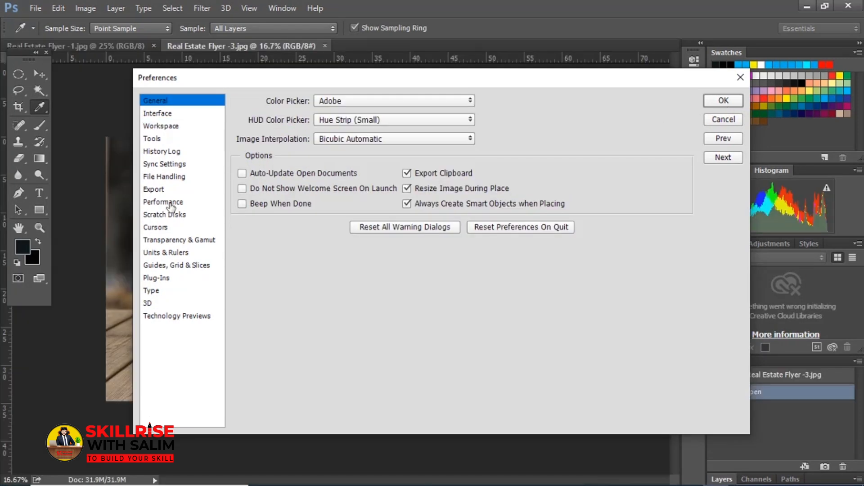
pyautogui.click(171, 203)
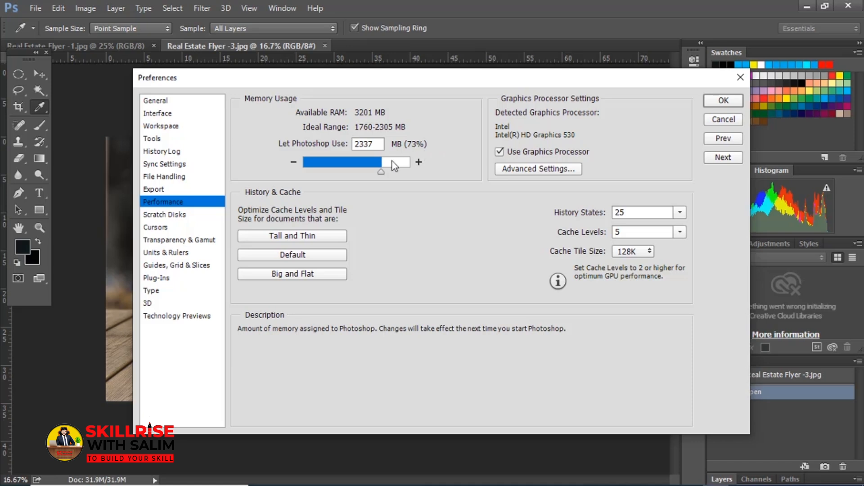
pyautogui.click(383, 171)
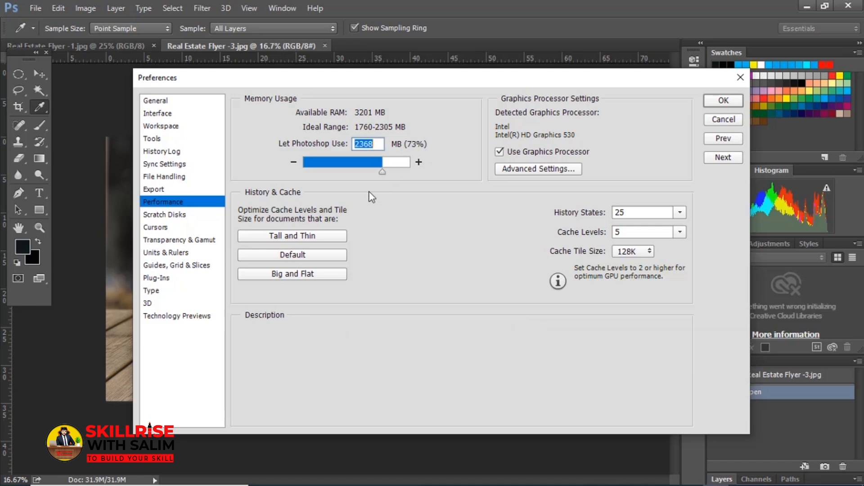
pyautogui.click(633, 214)
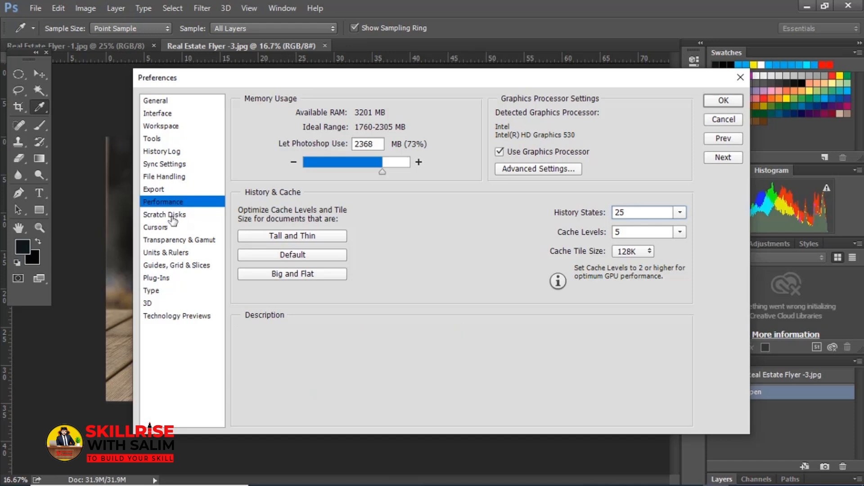
# - View the Scratch Disks preferences and switch the ruler units to Pixels and back to Inches
pyautogui.click(172, 217)
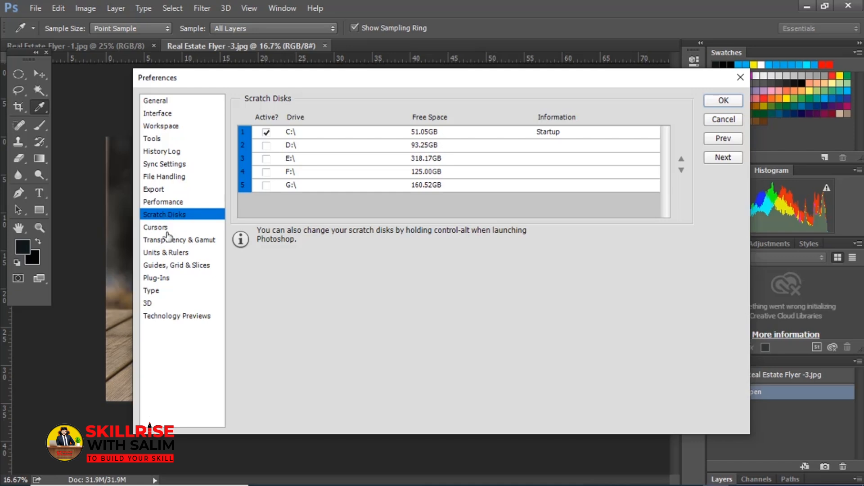
pyautogui.click(171, 256)
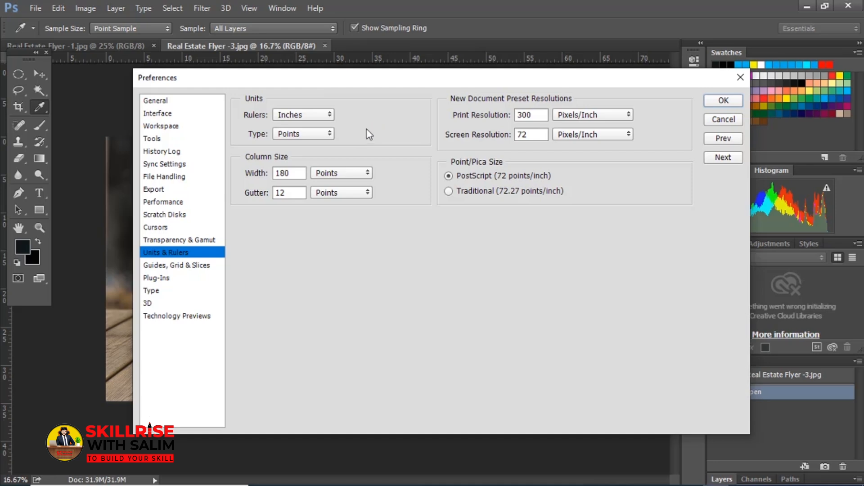
pyautogui.click(328, 113)
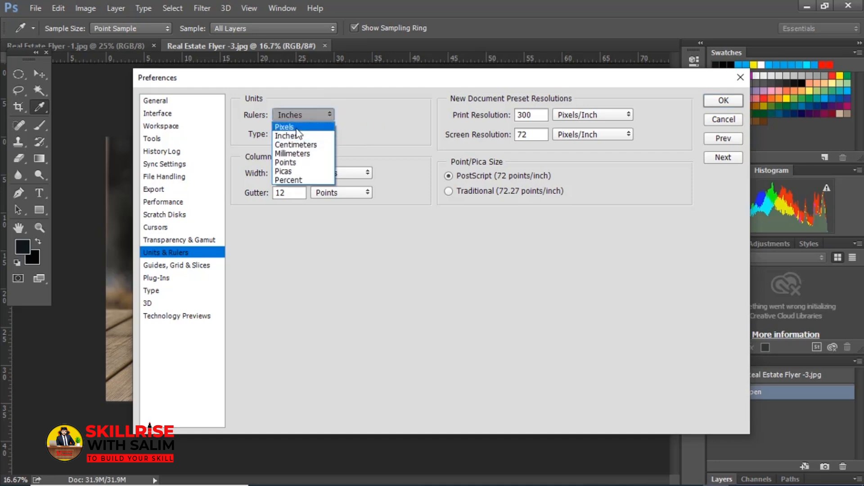
pyautogui.click(290, 127)
pyautogui.click(328, 115)
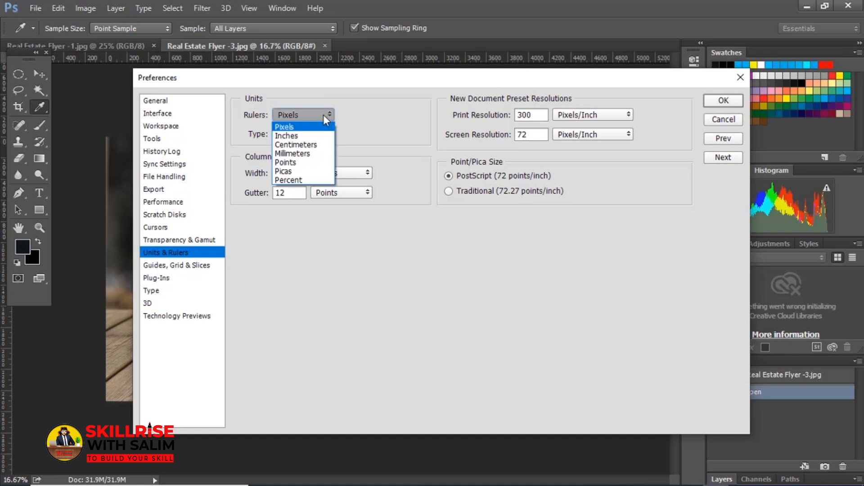
pyautogui.click(318, 134)
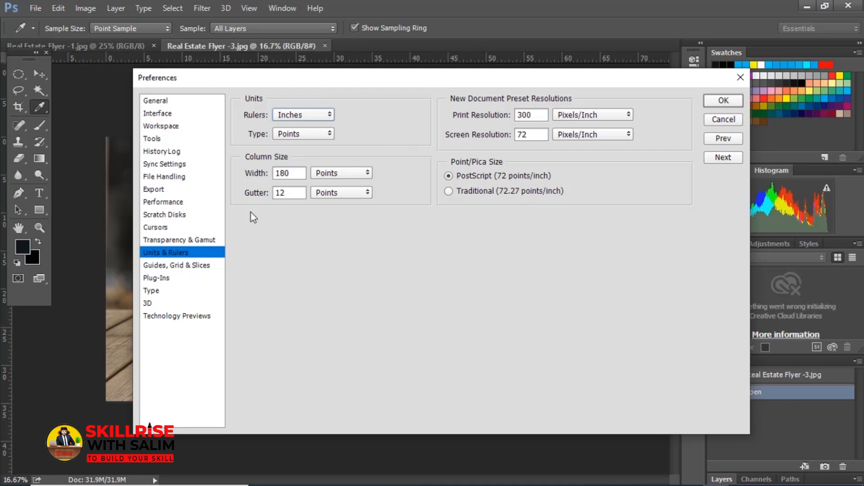
# - Review the Guides, Grid & Slices preferences and apply the preference changes
pyautogui.click(195, 266)
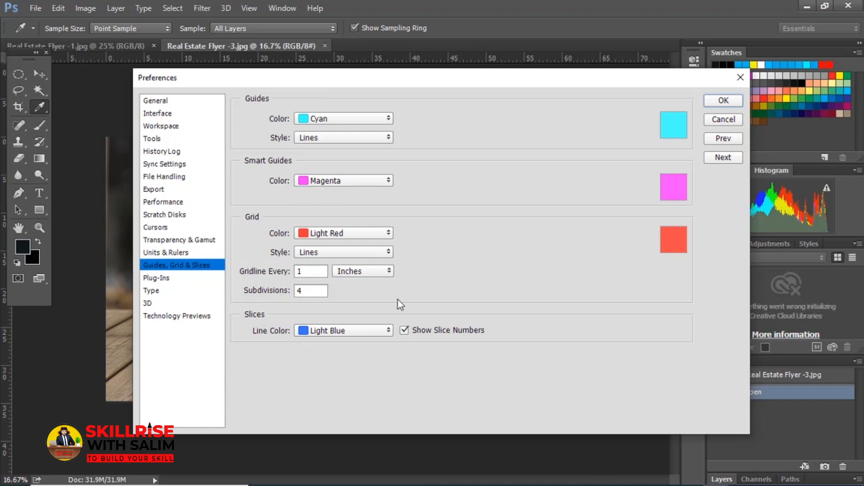
pyautogui.click(718, 100)
# - Show the grid over the Real Estate Flyer -3 image
pyautogui.click(251, 8)
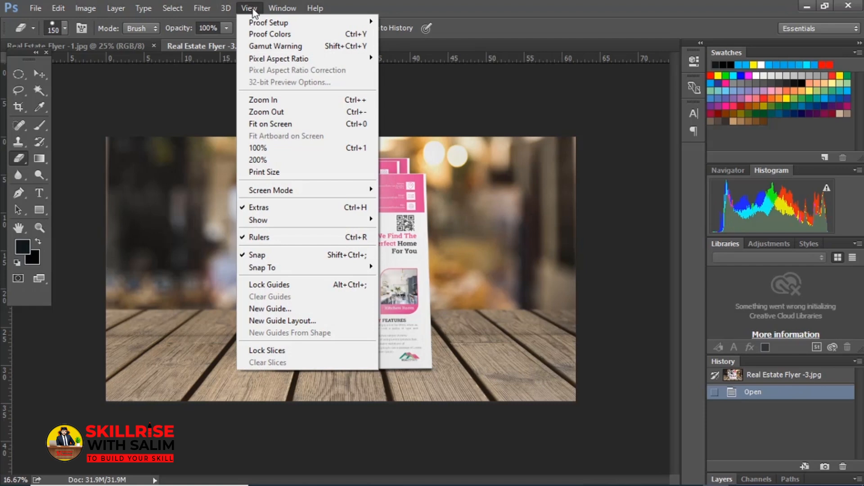
pyautogui.moveTo(272, 220)
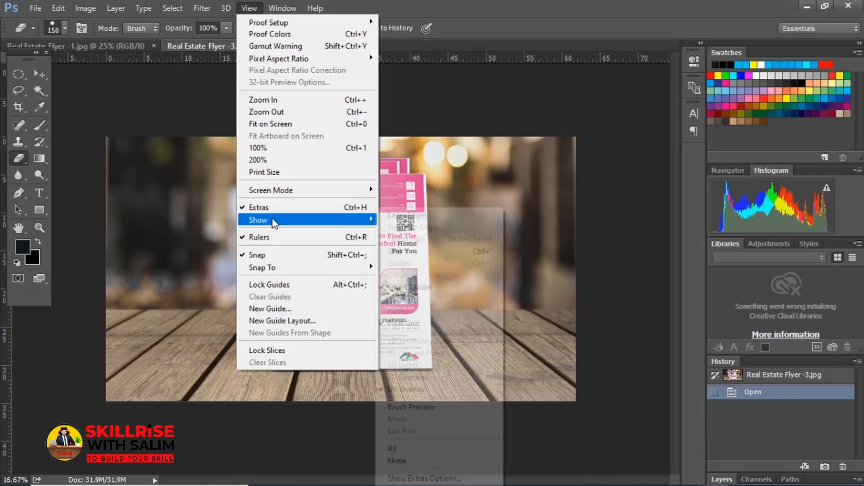
pyautogui.click(404, 250)
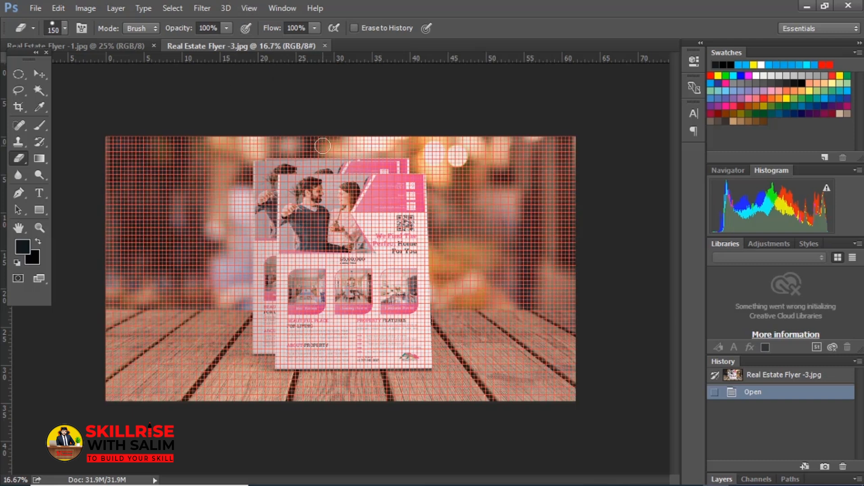
# - Recheck the Guides, Grid & Slices preferences and hide the grid on the Real Estate Flyer -3 image
pyautogui.click(58, 8)
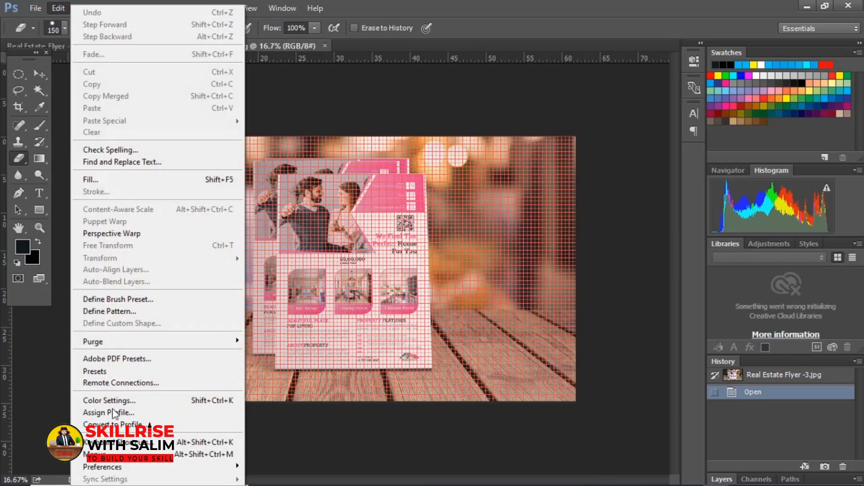
pyautogui.moveTo(101, 470)
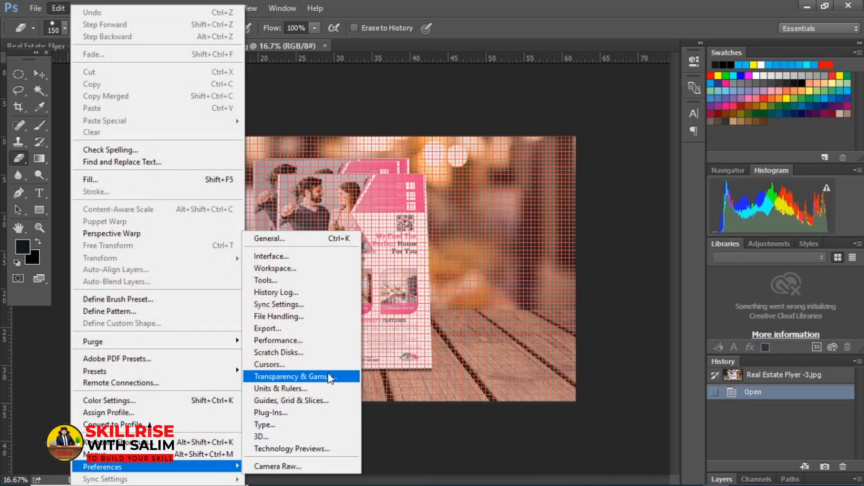
pyautogui.click(278, 400)
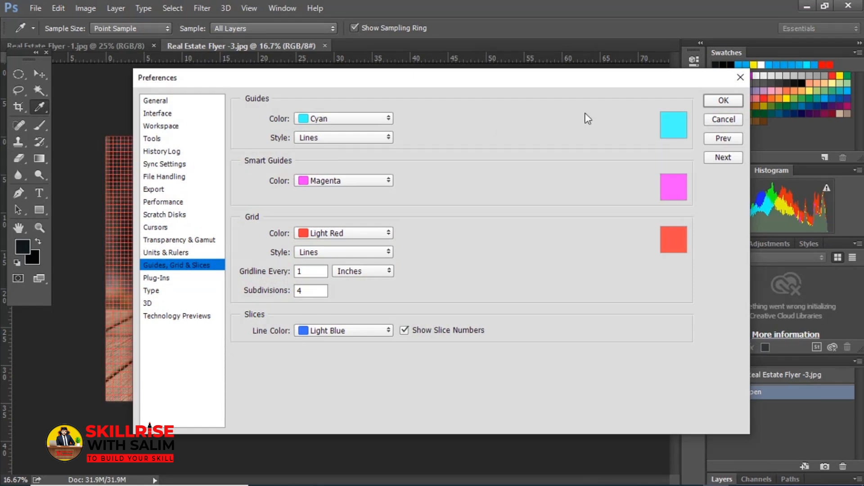
pyautogui.click(720, 101)
pyautogui.press('e')
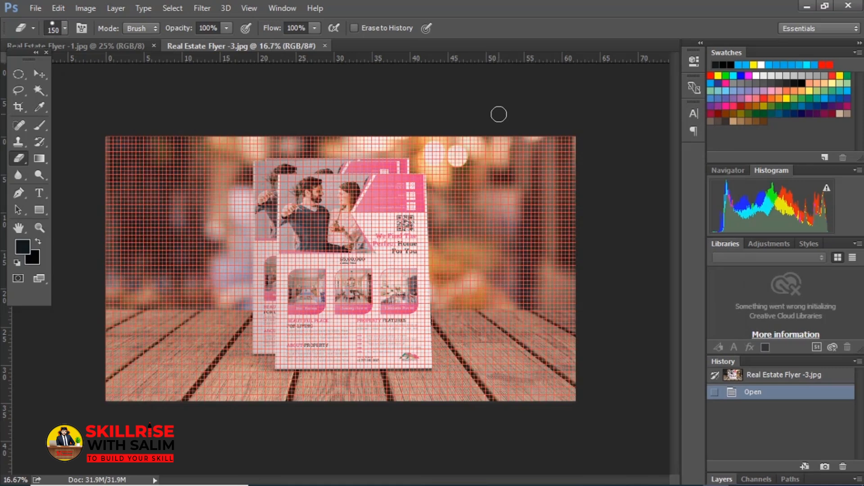
pyautogui.hotkey('ctrl', "'")
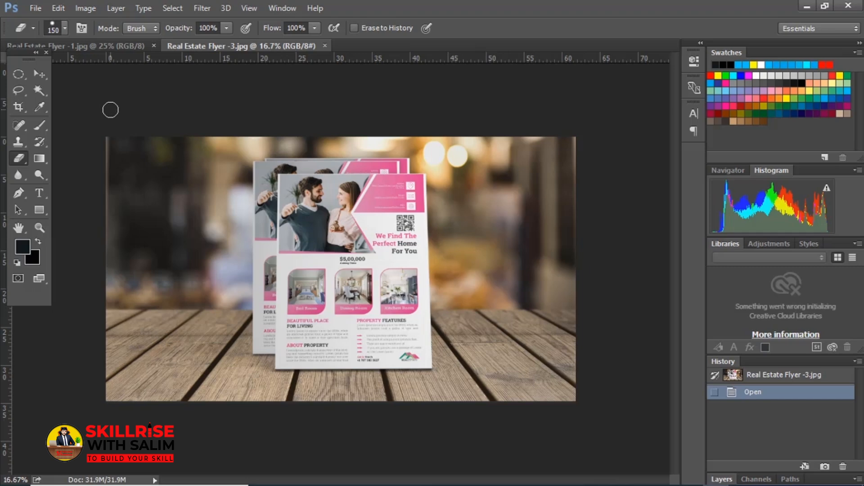
# - Examine the shortcuts assigned to the File commands in the Keyboard Shortcuts settings and close the dialog
pyautogui.click(60, 10)
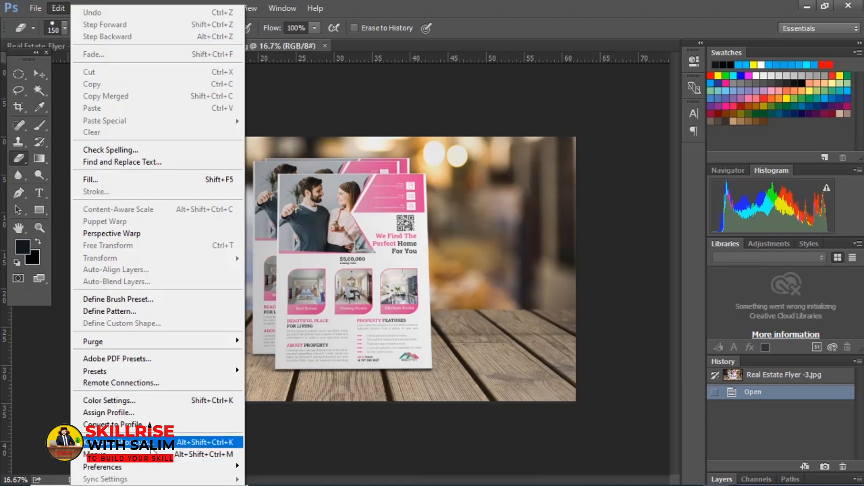
pyautogui.click(152, 444)
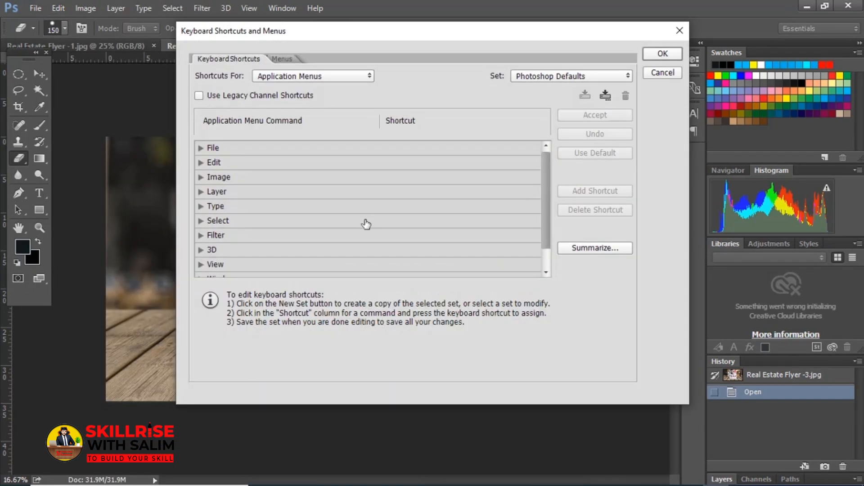
pyautogui.click(201, 149)
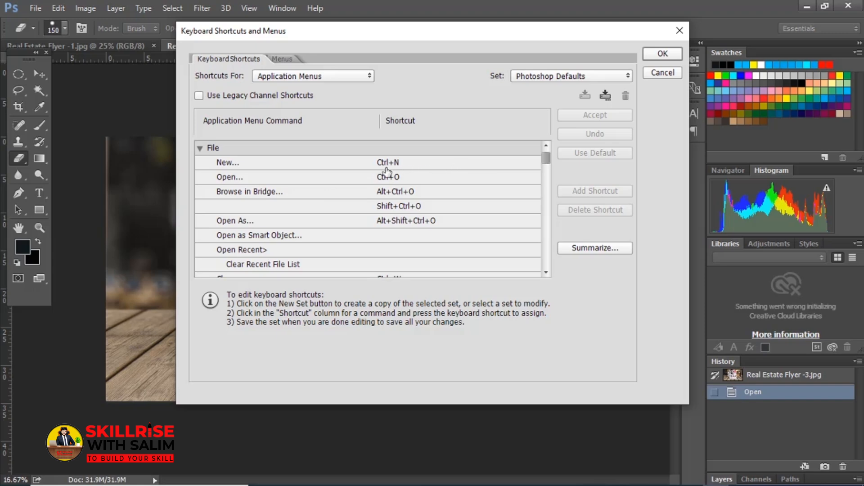
pyautogui.click(660, 56)
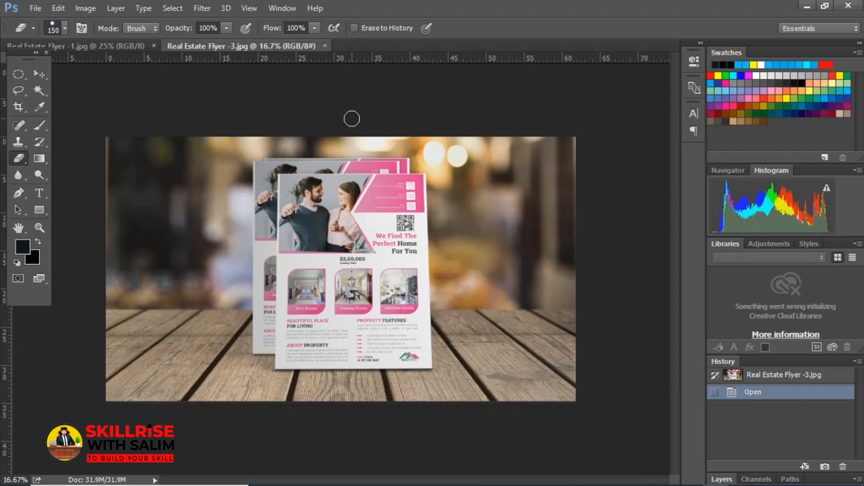
# - Create a new 127 x 126 pixel RGB document at 72 pixels/inch with a white background
pyautogui.hotkey('ctrl', 'n')
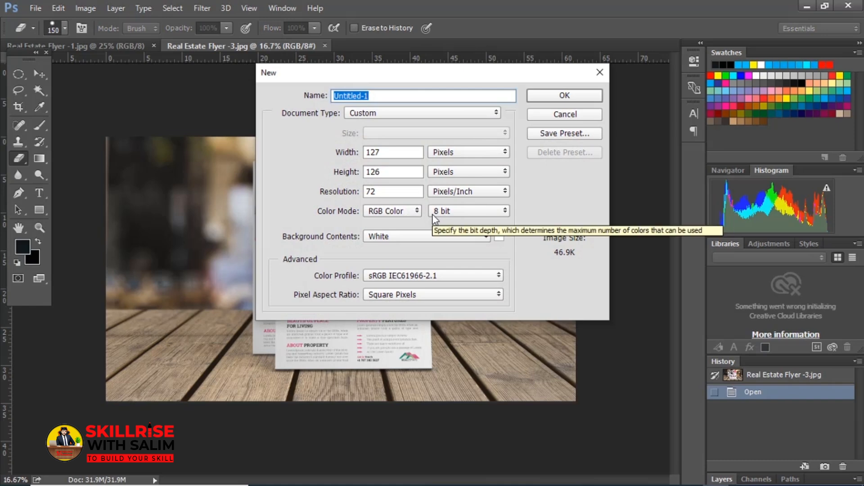
pyautogui.click(565, 95)
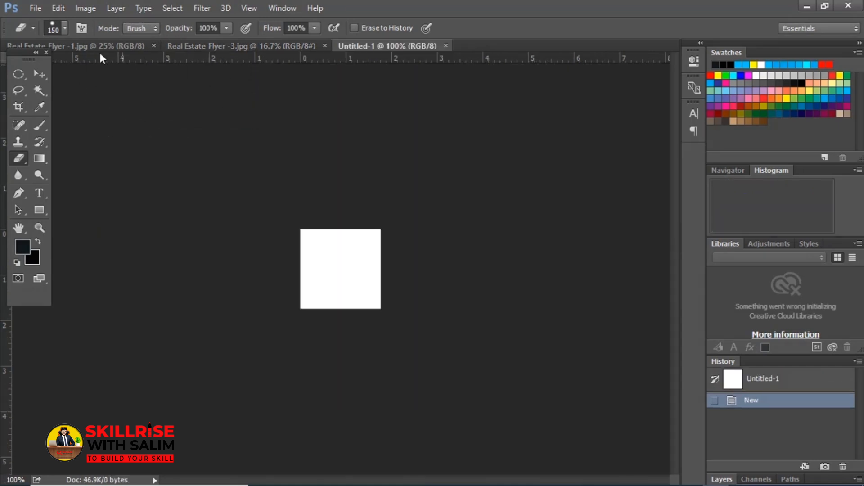
# - Reopen the Keyboard Shortcuts settings, open the New command's shortcut for editing, and list the Edit command shortcuts
pyautogui.click(36, 8)
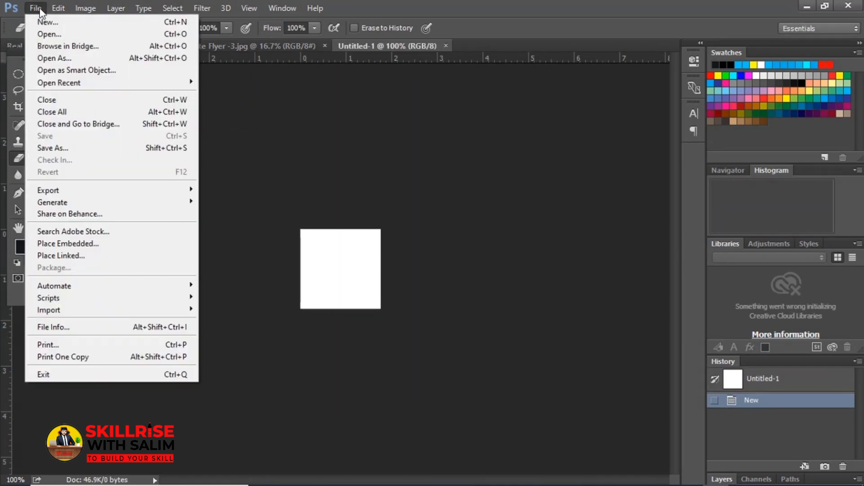
pyautogui.moveTo(58, 8)
pyautogui.click(119, 311)
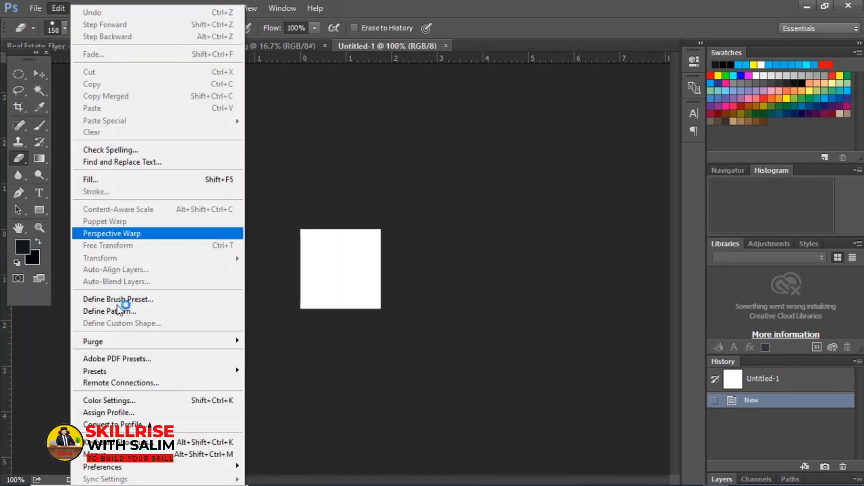
pyautogui.click(113, 443)
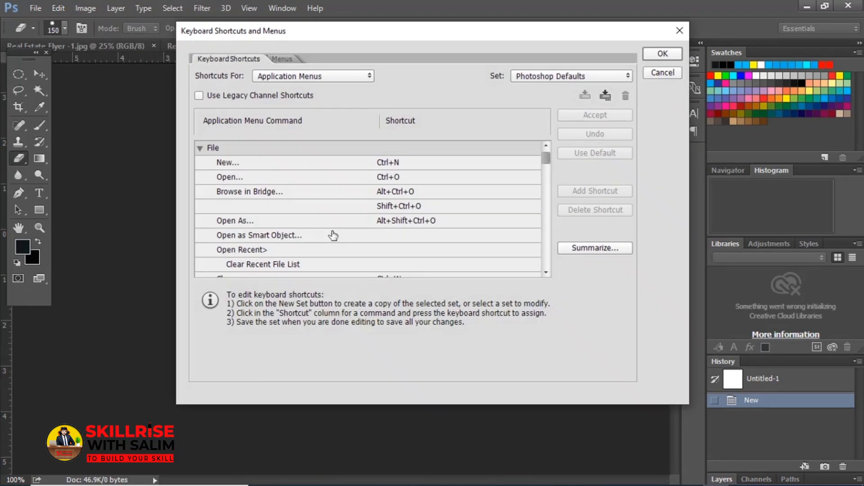
pyautogui.click(386, 165)
pyautogui.click(407, 163)
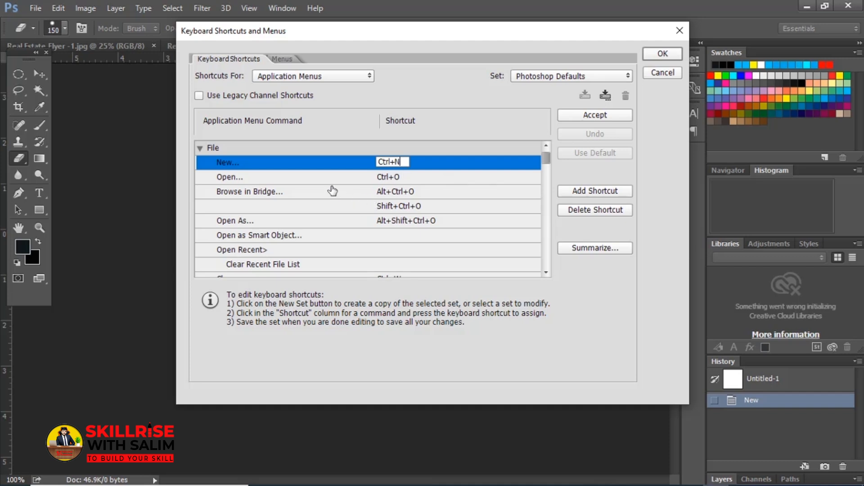
pyautogui.click(200, 149)
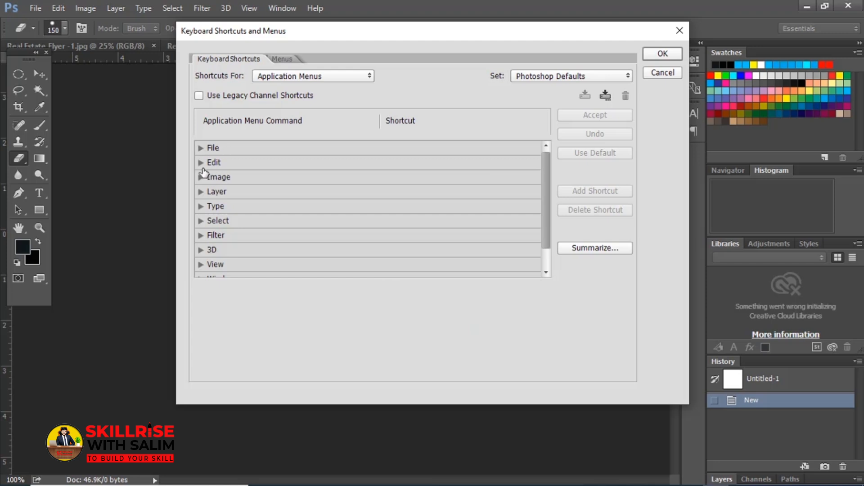
pyautogui.click(201, 163)
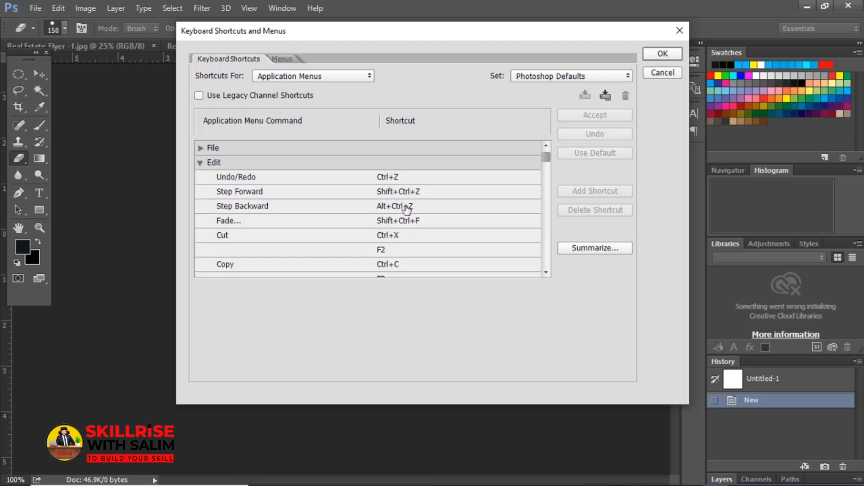